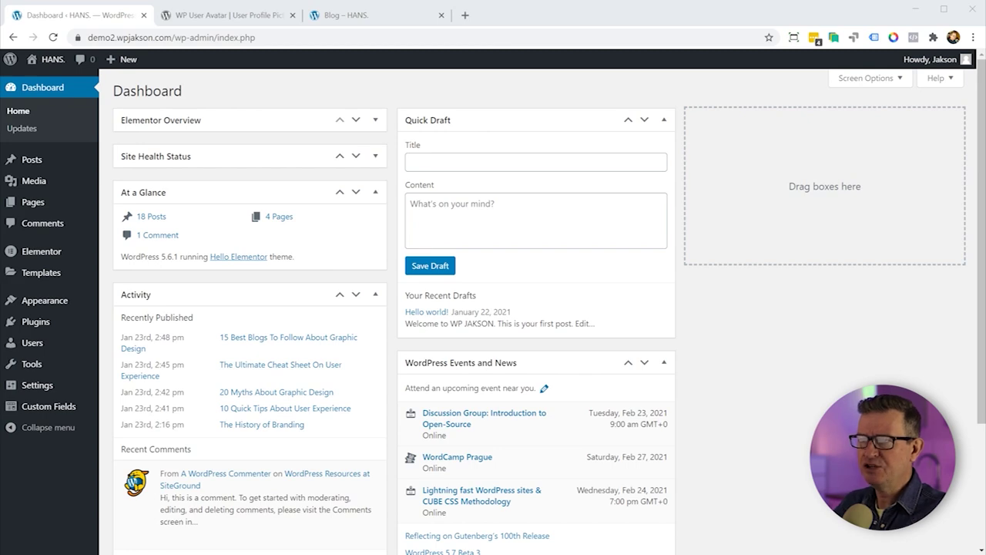
# - Open the 15 Best Blogs post on the live site, check its grey default avatar, then go to the profile
pyautogui.click(38, 66)
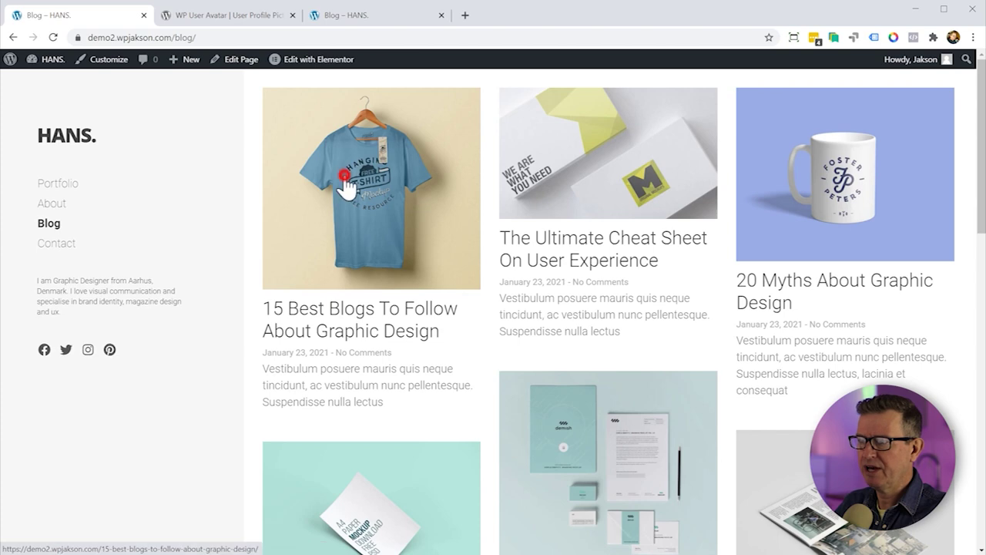
pyautogui.click(345, 182)
pyautogui.scroll(-2, 463, 258)
pyautogui.scroll(-15, 469, 262)
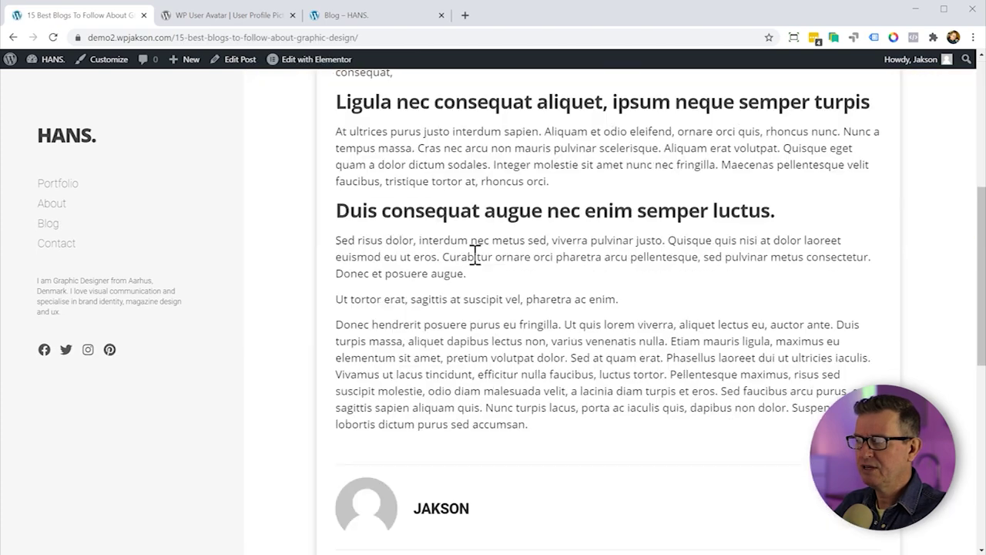
pyautogui.scroll(2, 383, 238)
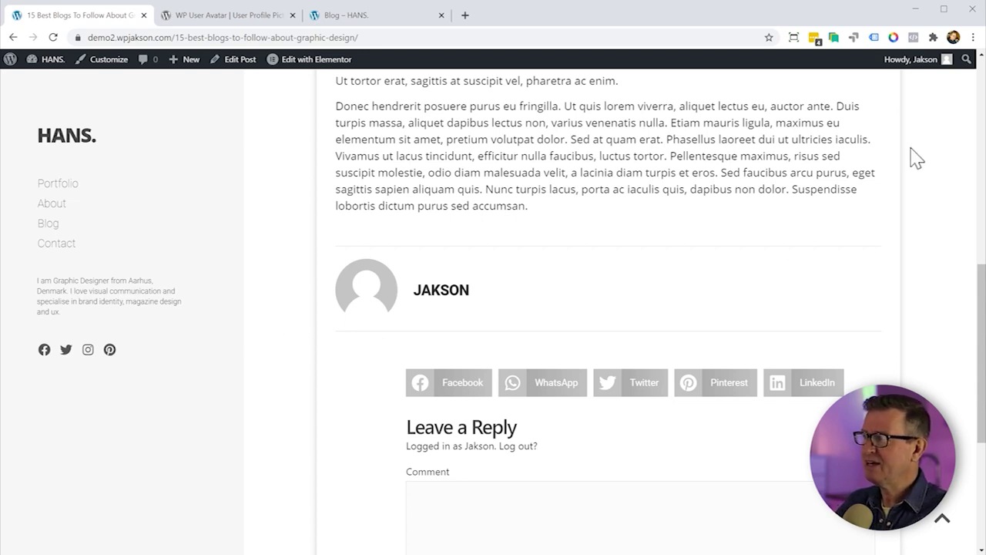
pyautogui.moveTo(899, 69)
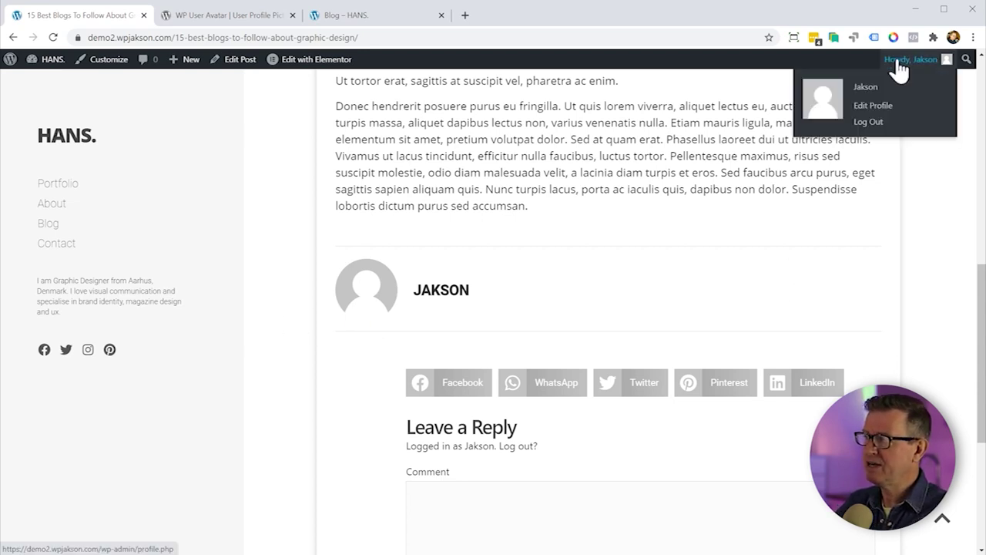
pyautogui.click(874, 88)
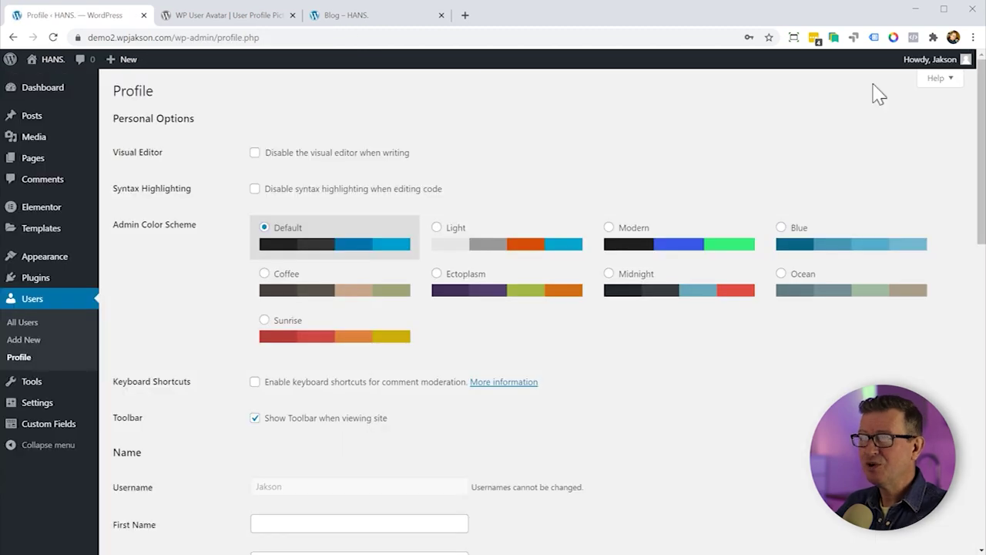
# - Review the profile's Contact Info and Gravatar-only Profile Picture section, then switch to the WP User Avatar plugin page
pyautogui.scroll(-6, 660, 291)
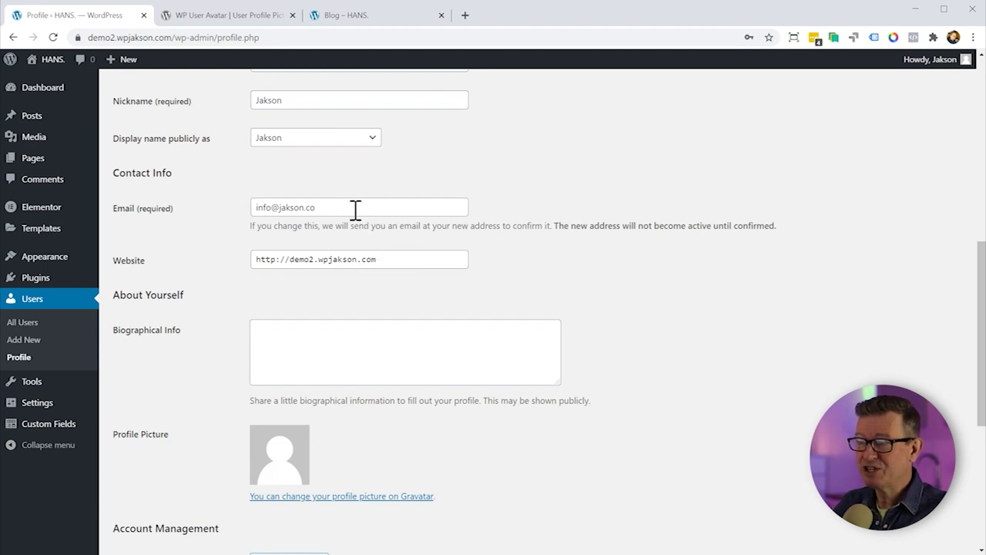
pyautogui.tripleClick(355, 208)
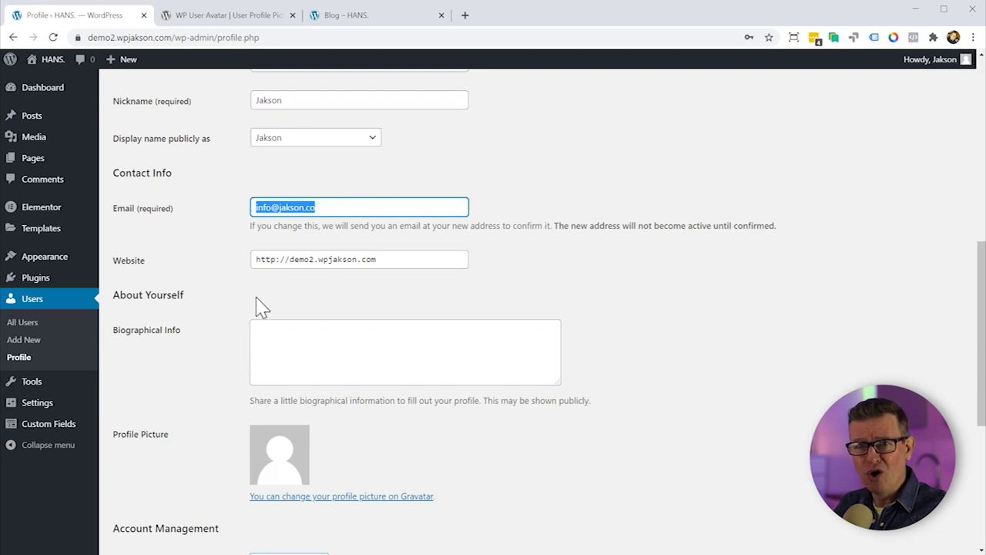
pyautogui.click(297, 212)
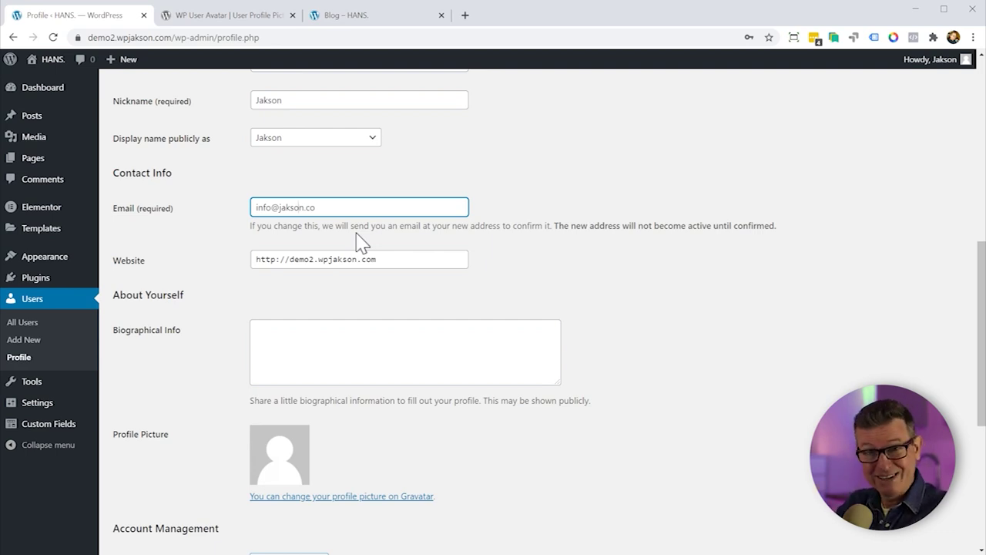
pyautogui.click(235, 17)
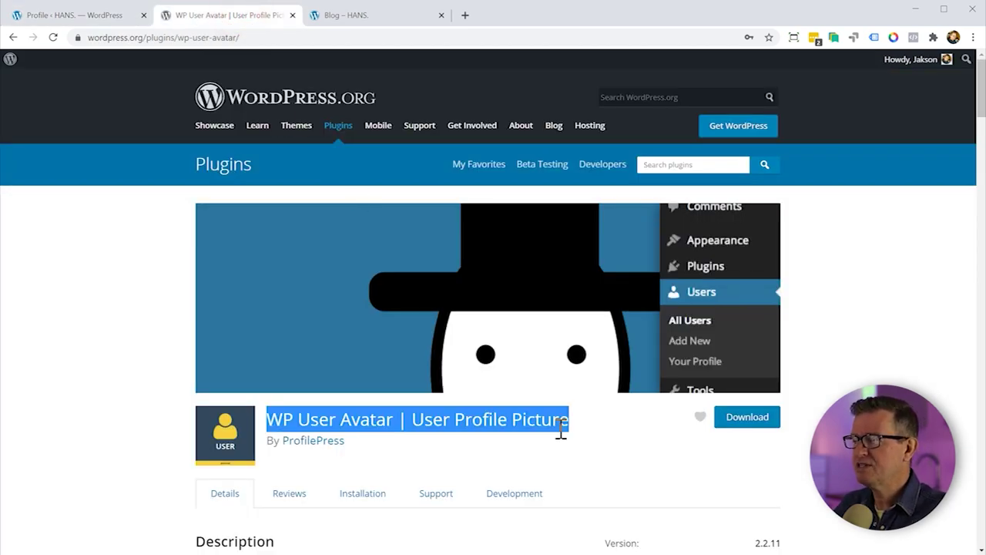
# - Copy the plugin title 'WP User Avatar | User Profile Picture' and return to the Profile tab
pyautogui.click(543, 478)
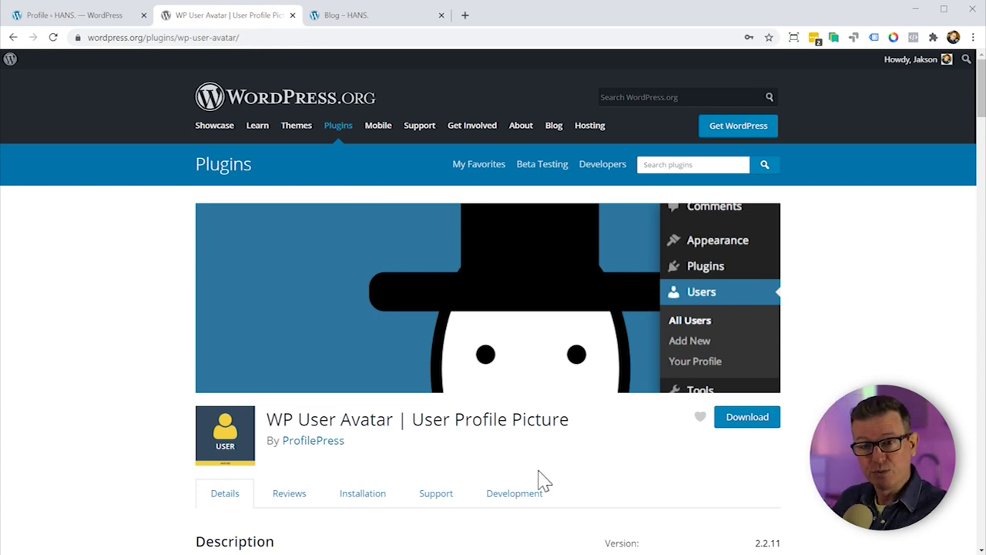
pyautogui.scroll(-3, 539, 477)
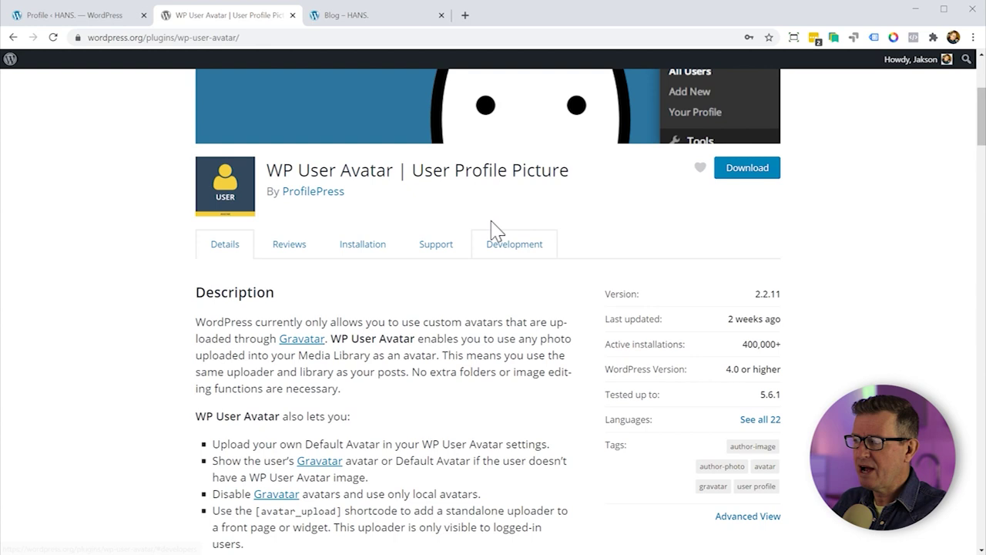
pyautogui.tripleClick(483, 173)
pyautogui.hotkey('ctrl', 'c')
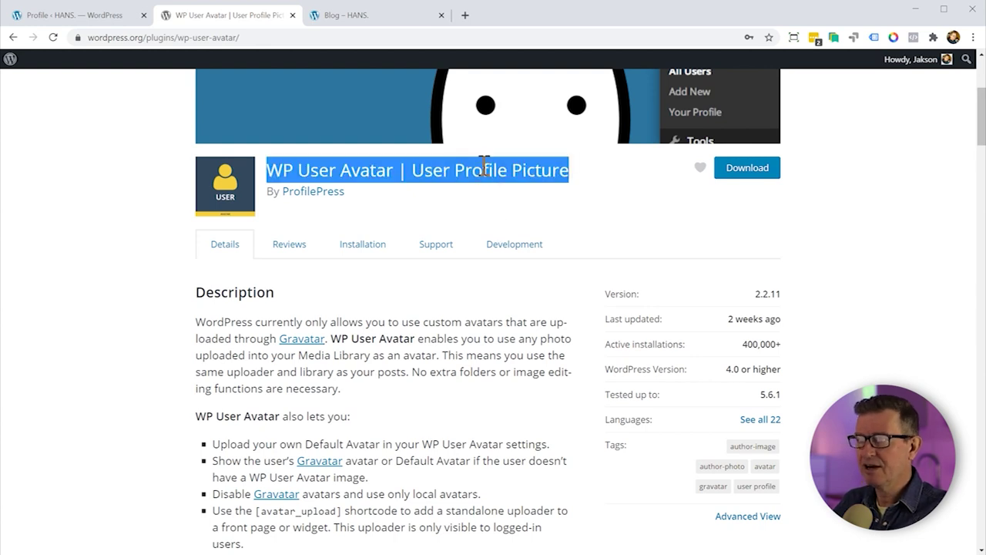
pyautogui.click(31, 16)
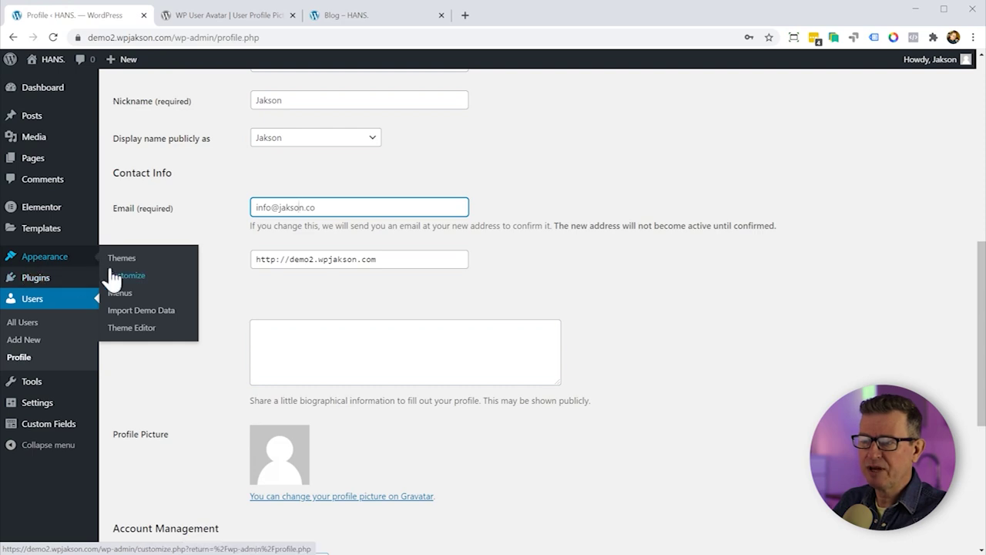
# - Search Plugins > Add New for the pasted WP User Avatar name, then install and activate it
pyautogui.moveTo(68, 283)
pyautogui.click(128, 296)
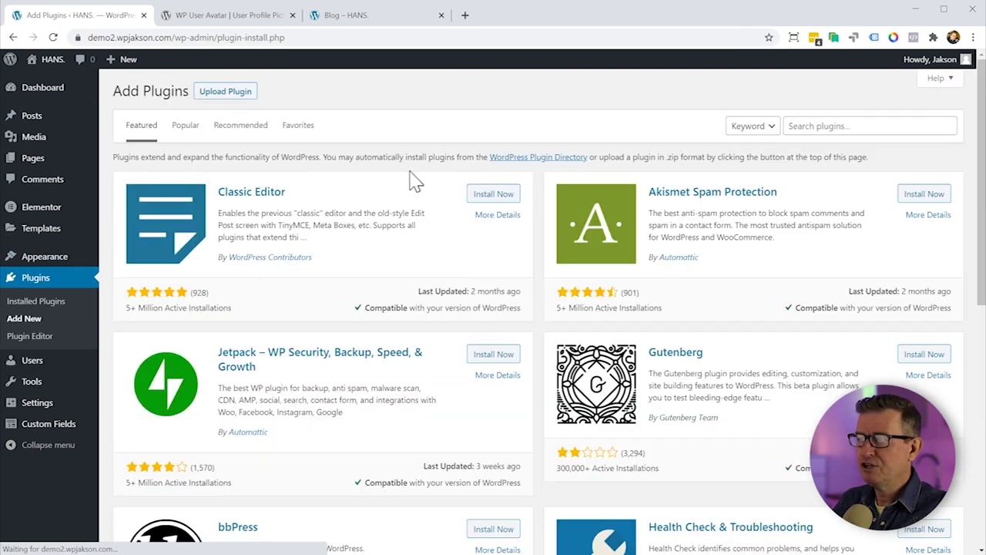
pyautogui.click(828, 118)
pyautogui.hotkey('ctrl', 'v')
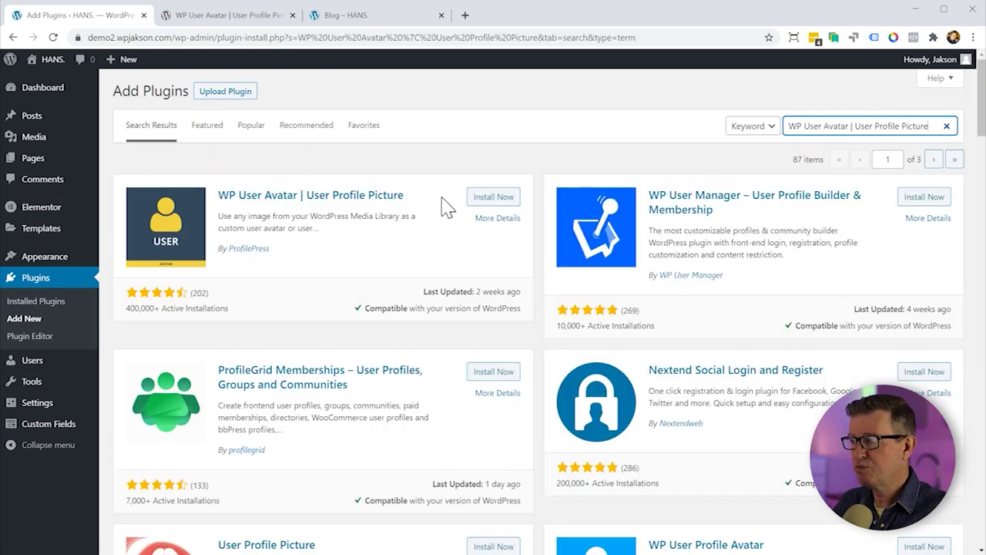
pyautogui.click(502, 195)
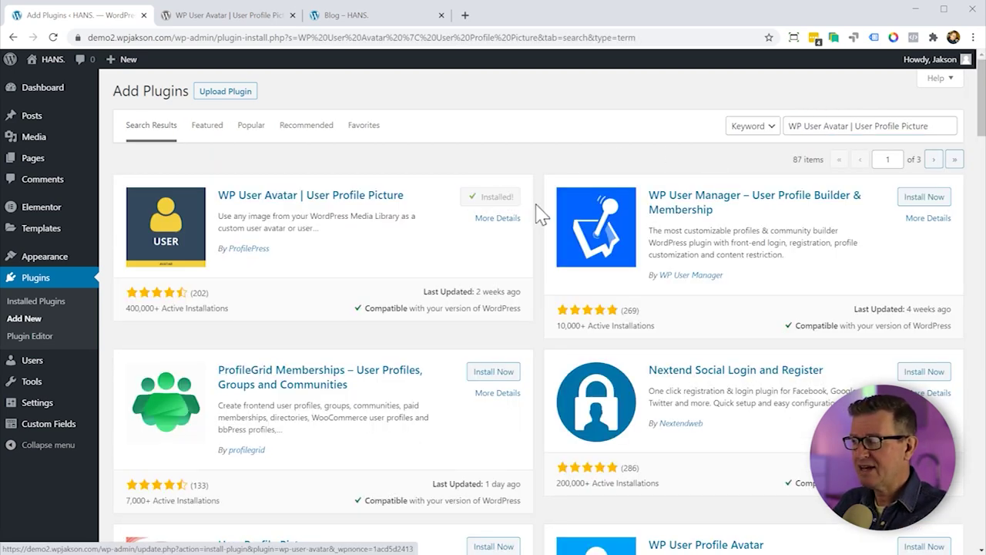
pyautogui.click(505, 202)
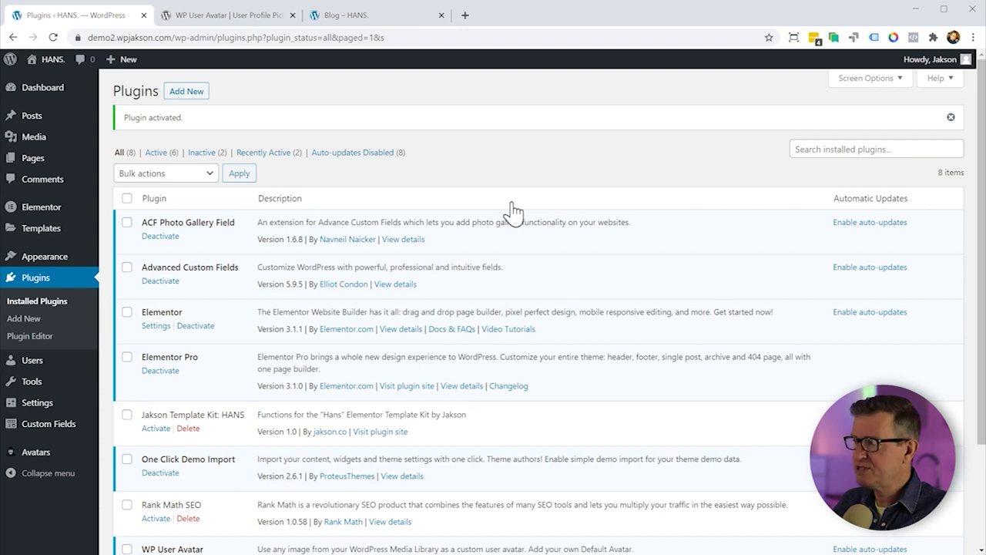
# - Upload a 1200 by 1200 portrait photo and select it as the profile picture
pyautogui.moveTo(917, 70)
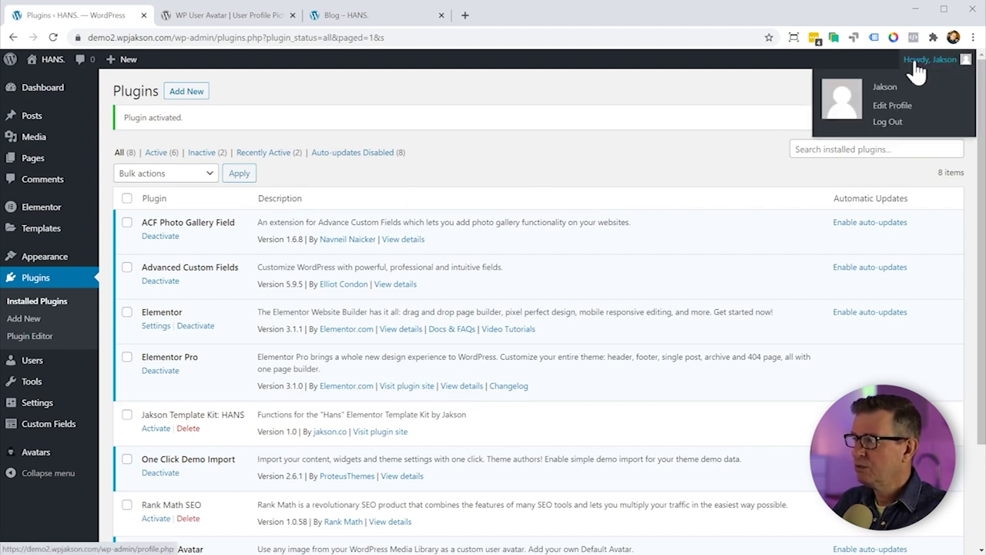
pyautogui.click(892, 105)
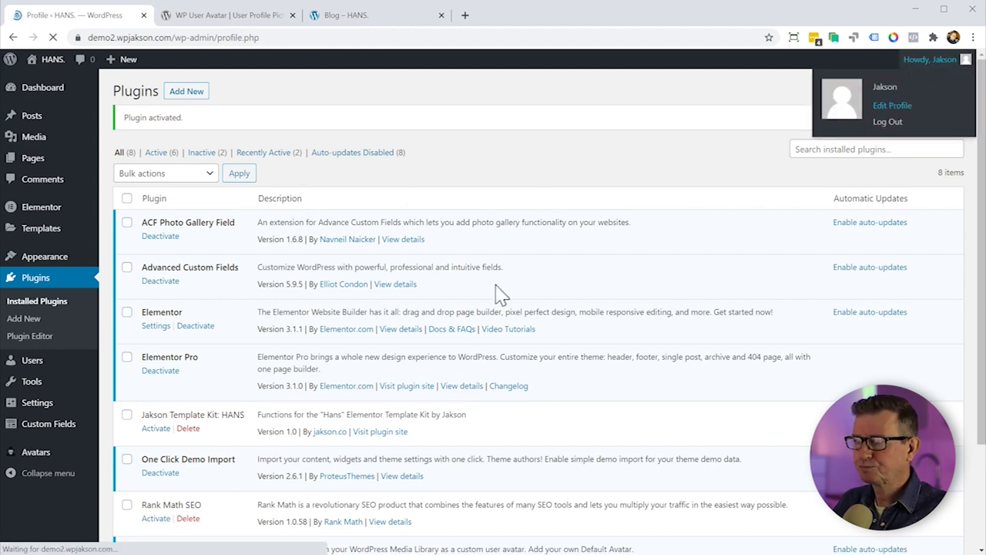
pyautogui.scroll(-10, 452, 312)
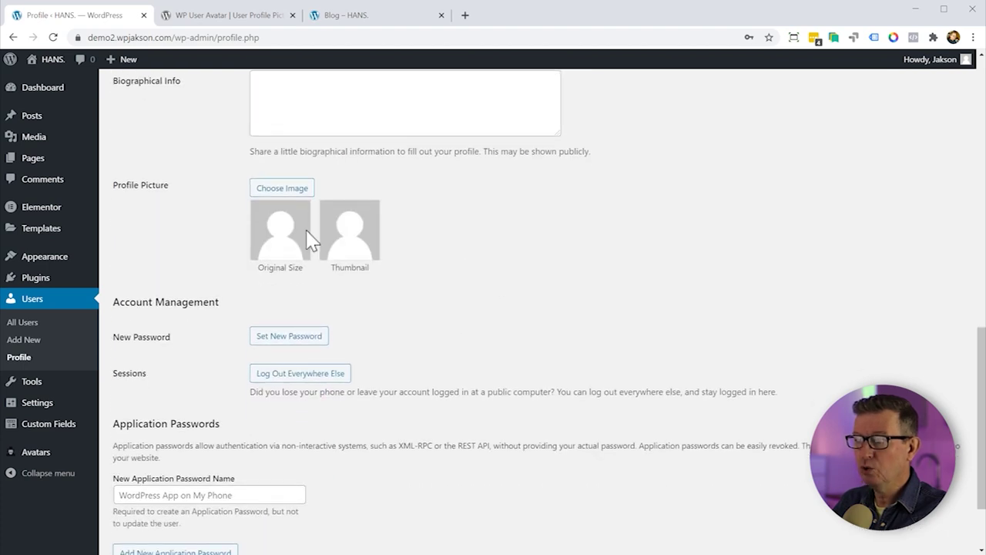
pyautogui.click(284, 192)
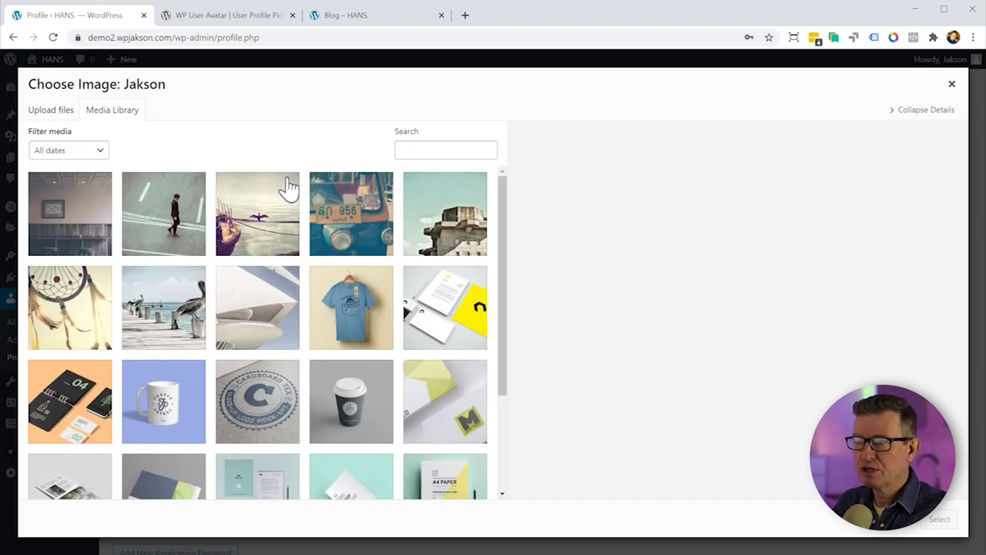
pyautogui.click(57, 112)
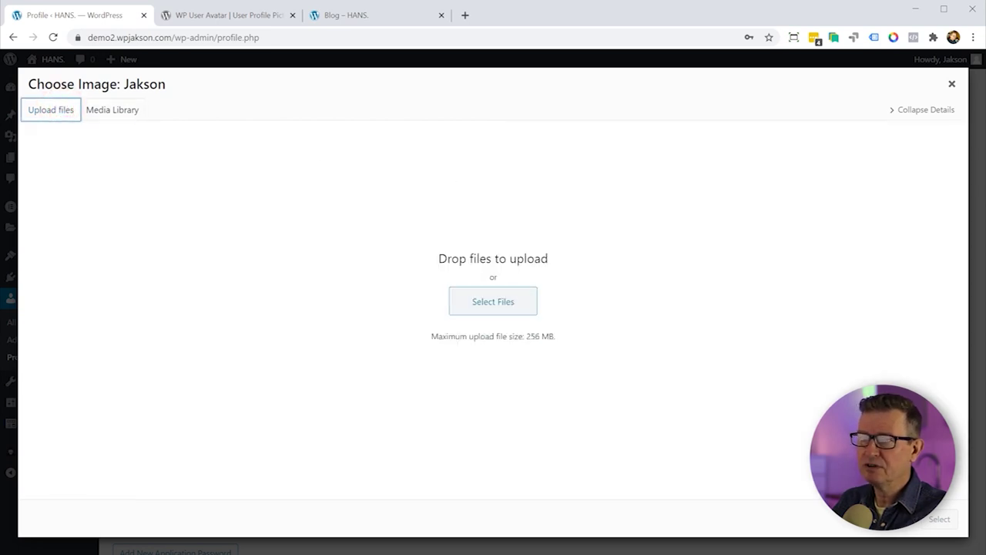
pyautogui.moveTo(17, 131); pyautogui.dragTo(536, 302)
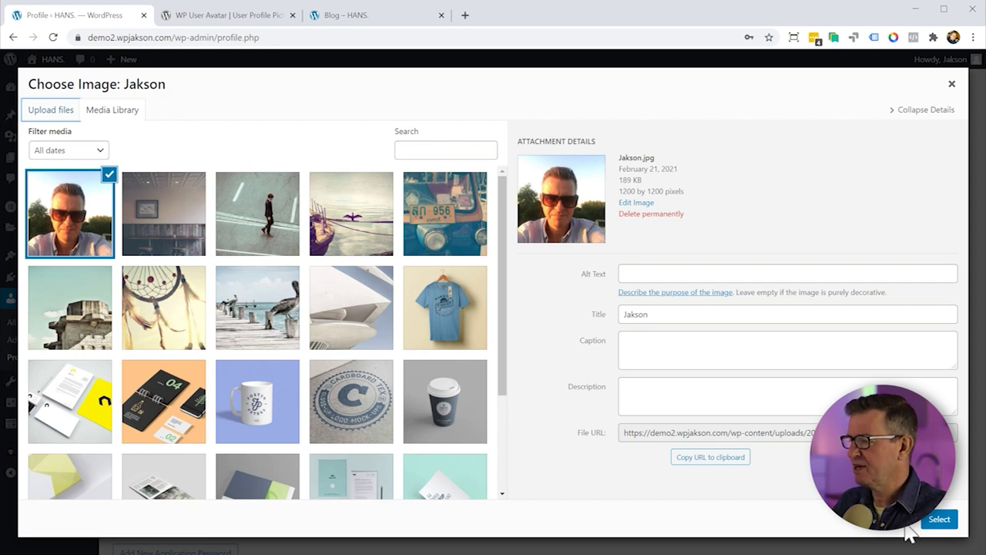
pyautogui.click(938, 522)
pyautogui.scroll(-1, 150, 362)
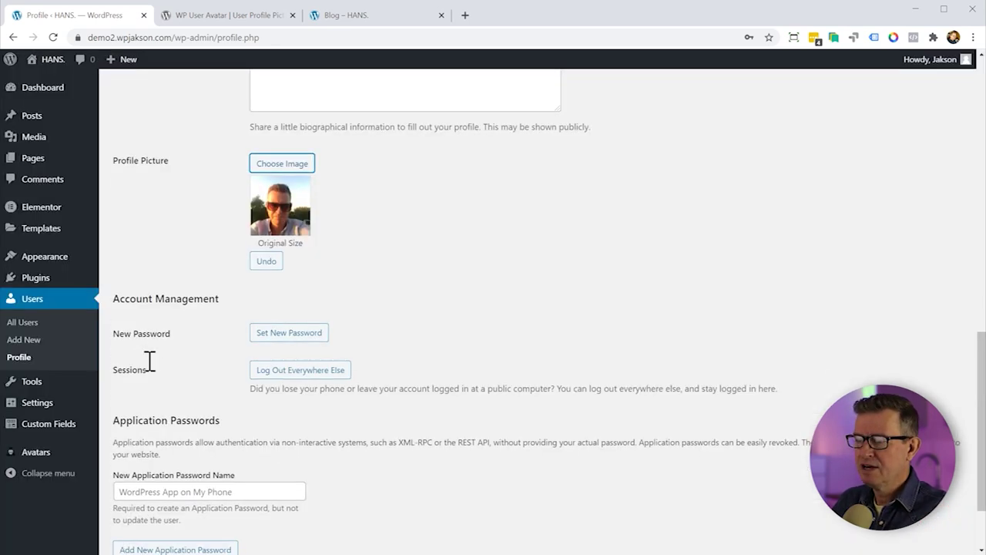
# - Save the profile with Update Profile so the photo becomes the avatar, then visit the live site
pyautogui.scroll(-1, 150, 363)
pyautogui.click(168, 493)
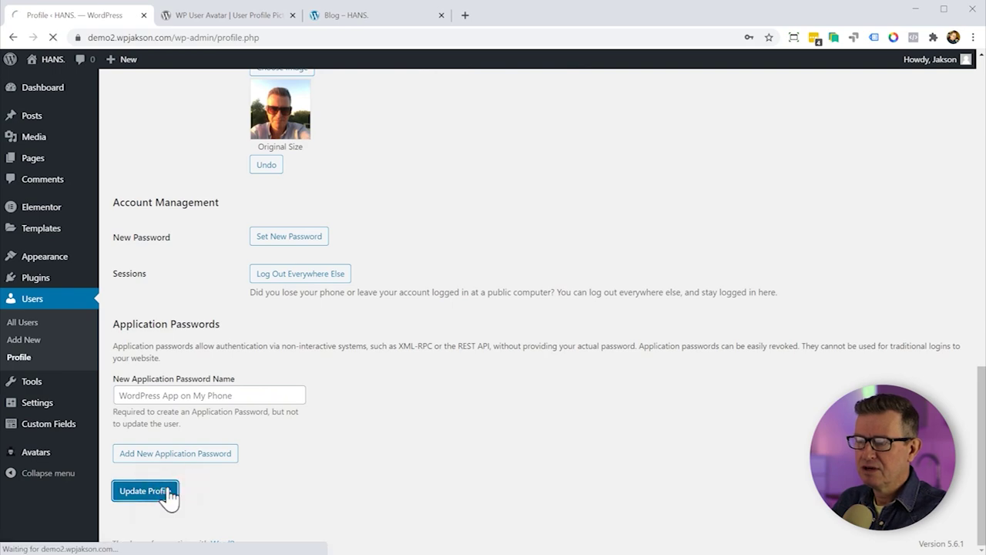
pyautogui.scroll(-10, 454, 289)
pyautogui.scroll(-2, 443, 296)
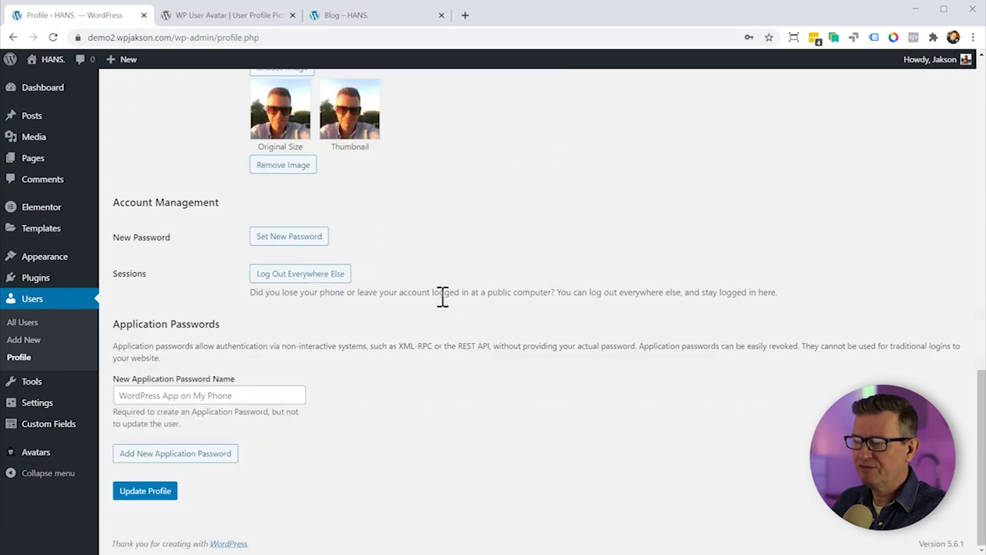
pyautogui.scroll(8, 531, 313)
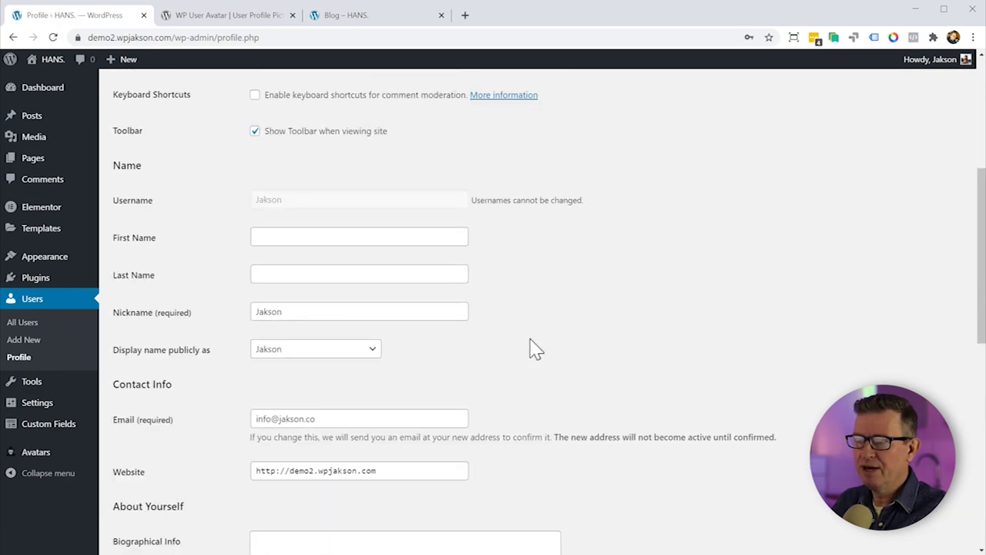
pyautogui.click(51, 62)
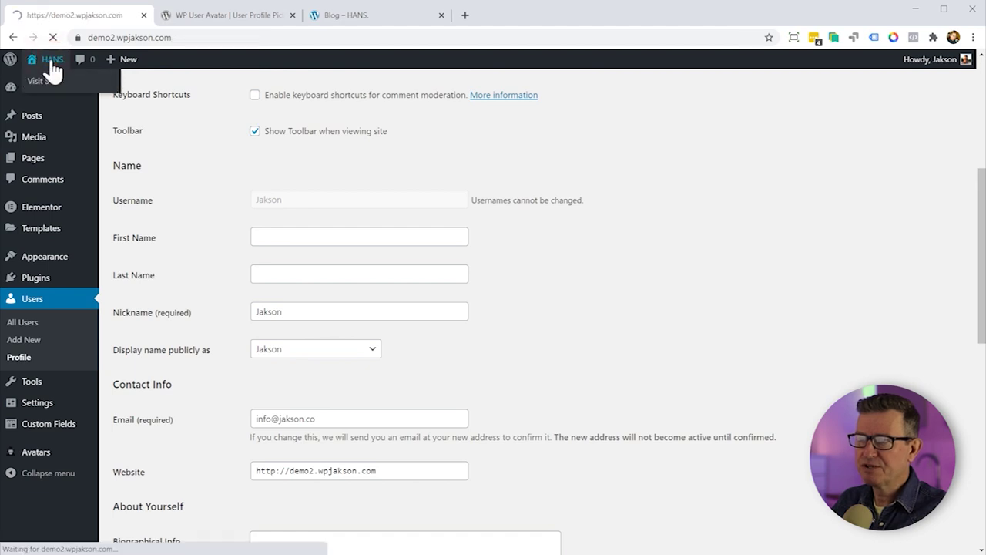
# - Go through Blog to The Ultimate Cheat Sheet On User Experience post and scroll to its author box
pyautogui.click(55, 223)
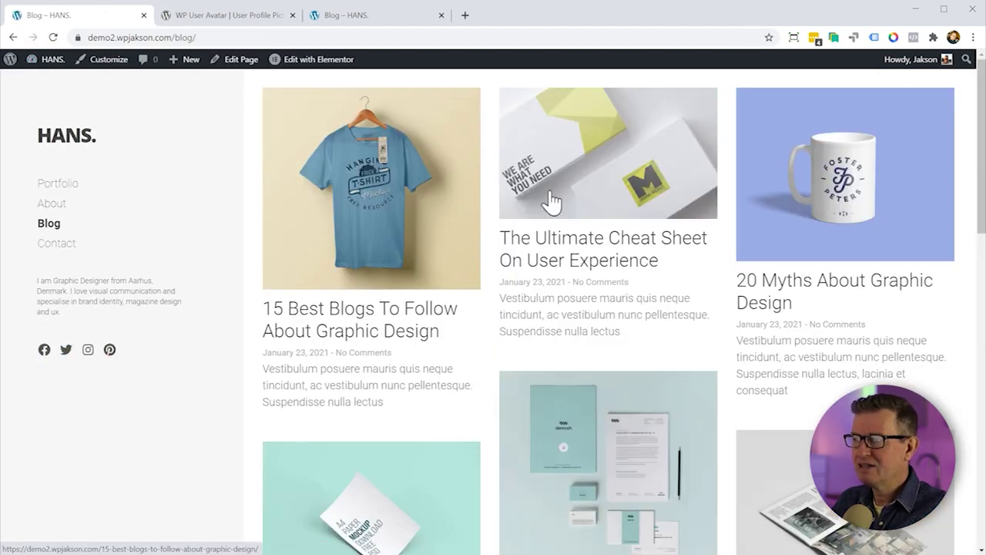
pyautogui.click(616, 164)
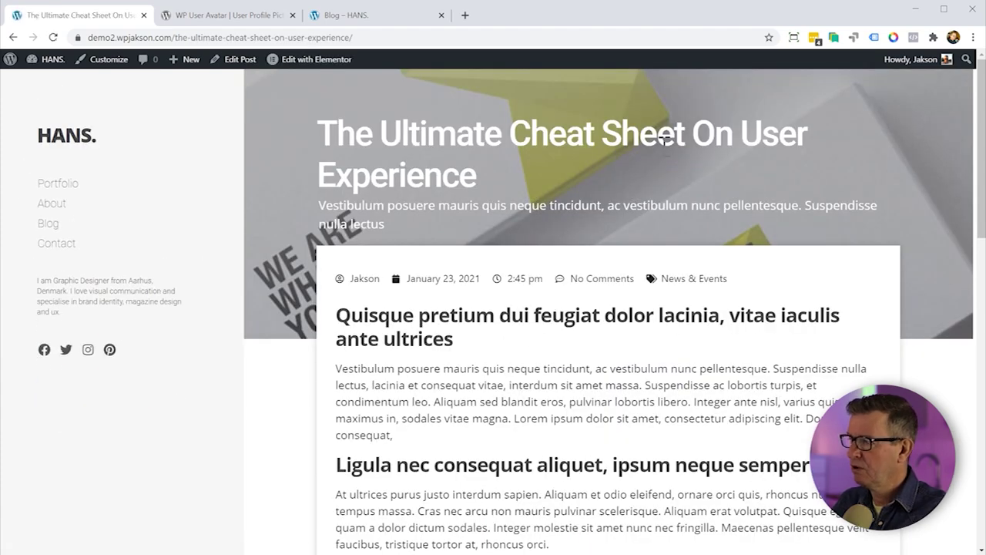
pyautogui.scroll(-9, 664, 139)
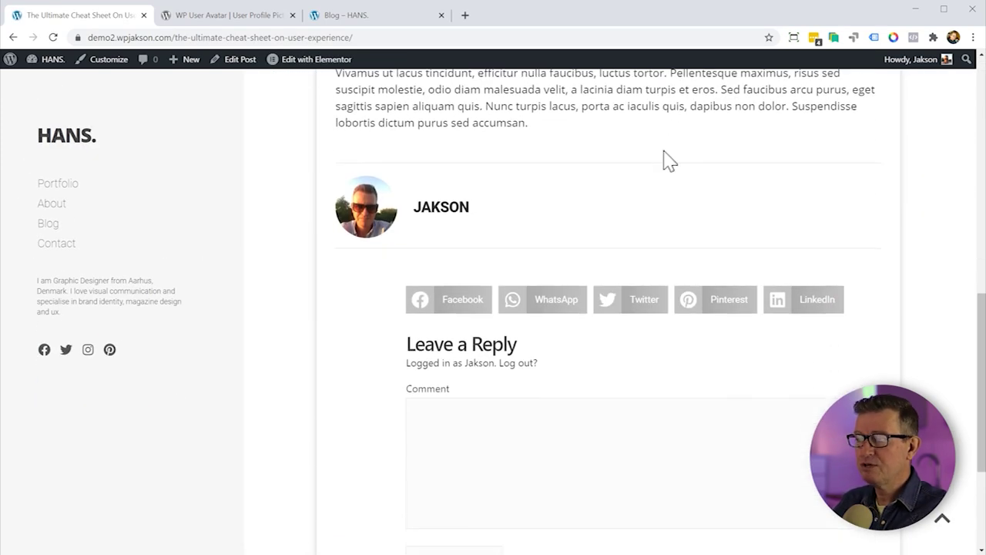